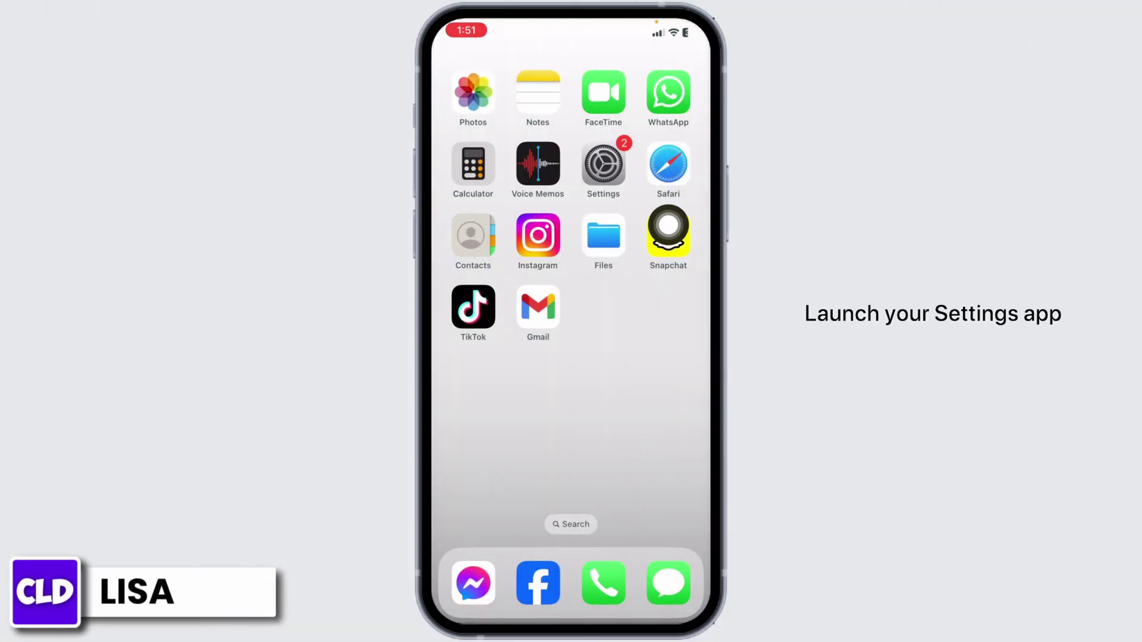
{"action": "scroll", "coordinate": [684, 225], "scroll_direction": "down", "scroll_amount": 4}
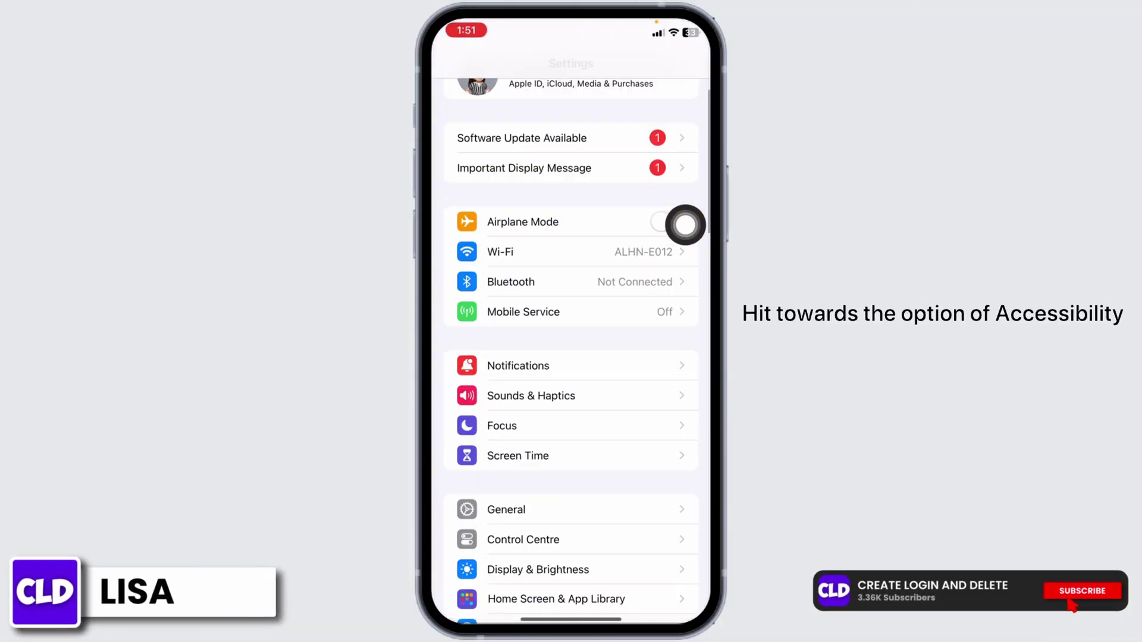
{"action": "scroll", "coordinate": [685, 226], "scroll_direction": "down", "scroll_amount": 2}
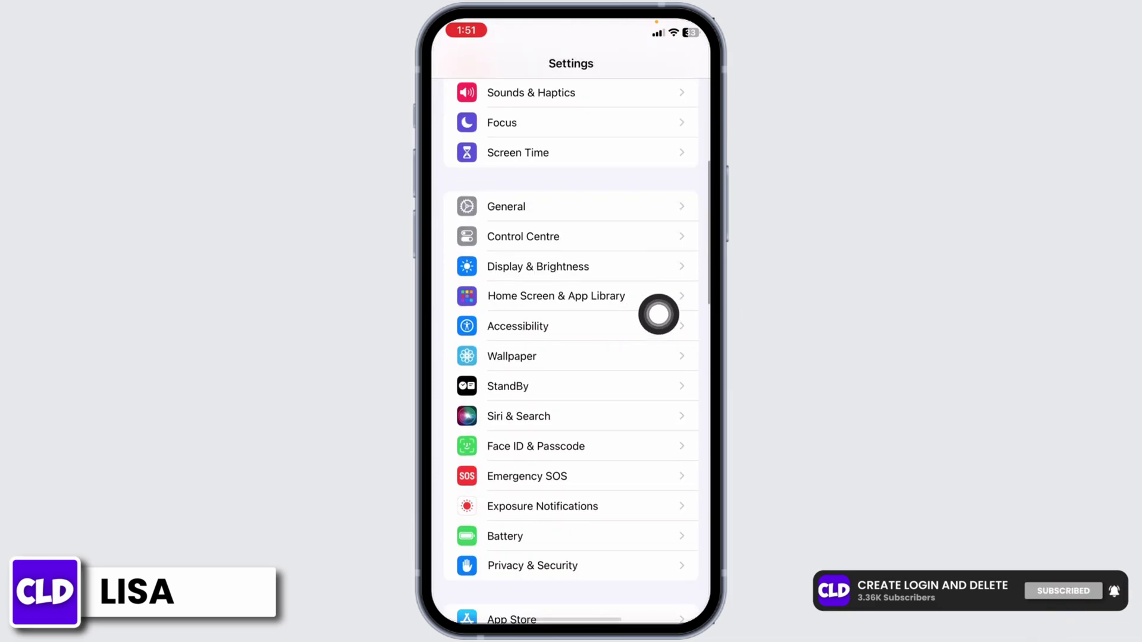
Add a new Full Screen switch under Accessibility > Switch Control > Switches
{"action": "left_click", "coordinate": [683, 318]}
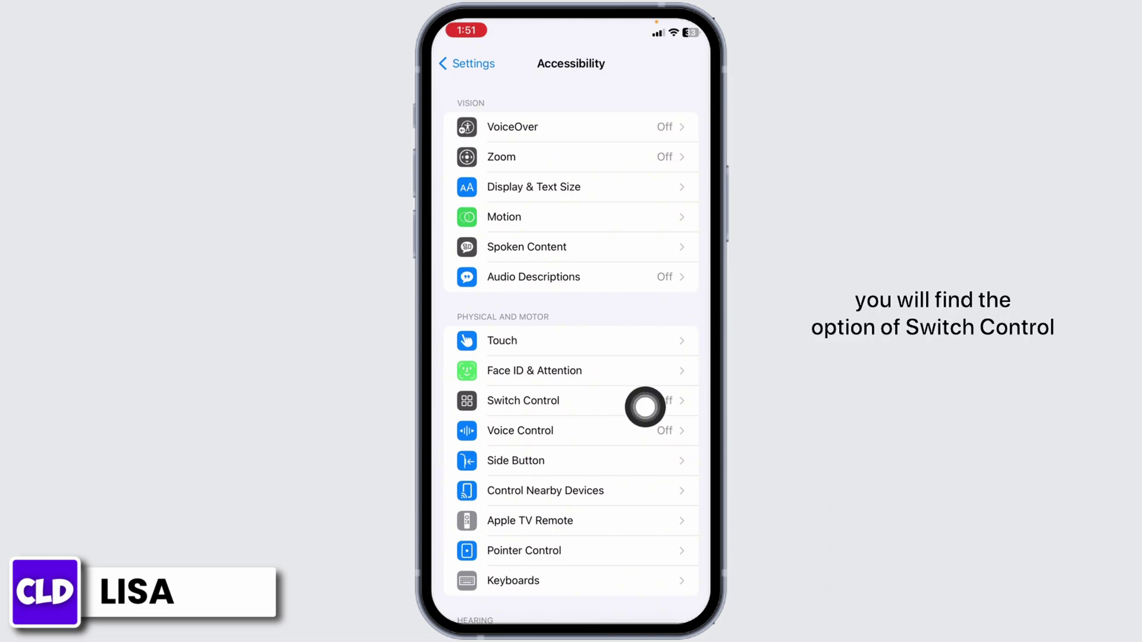
{"action": "left_click", "coordinate": [683, 401]}
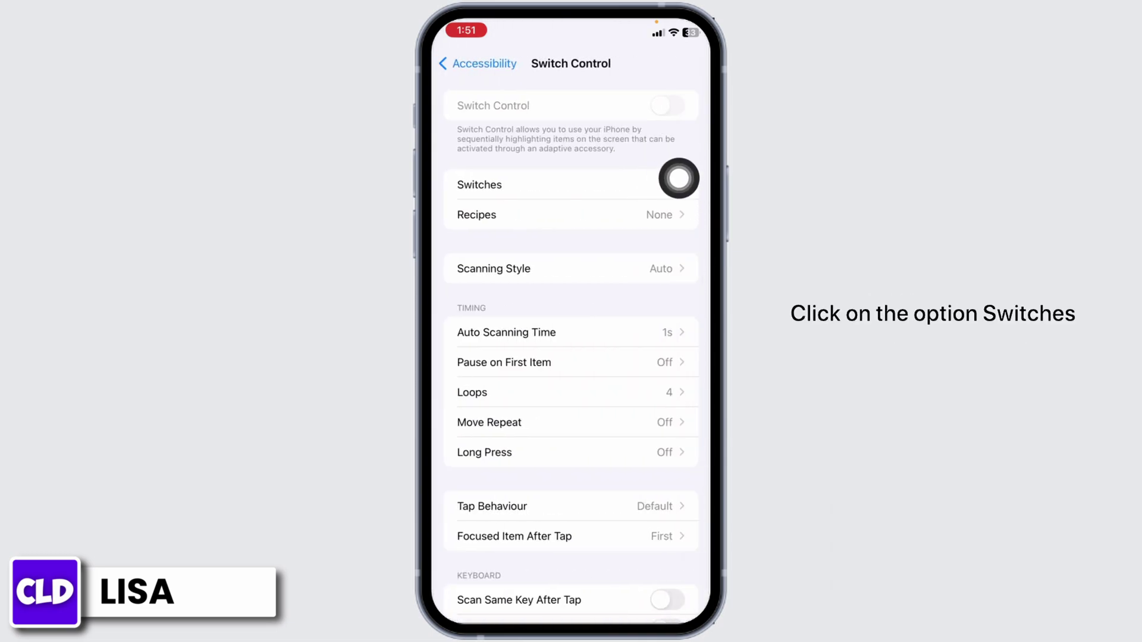
{"action": "left_click", "coordinate": [683, 183]}
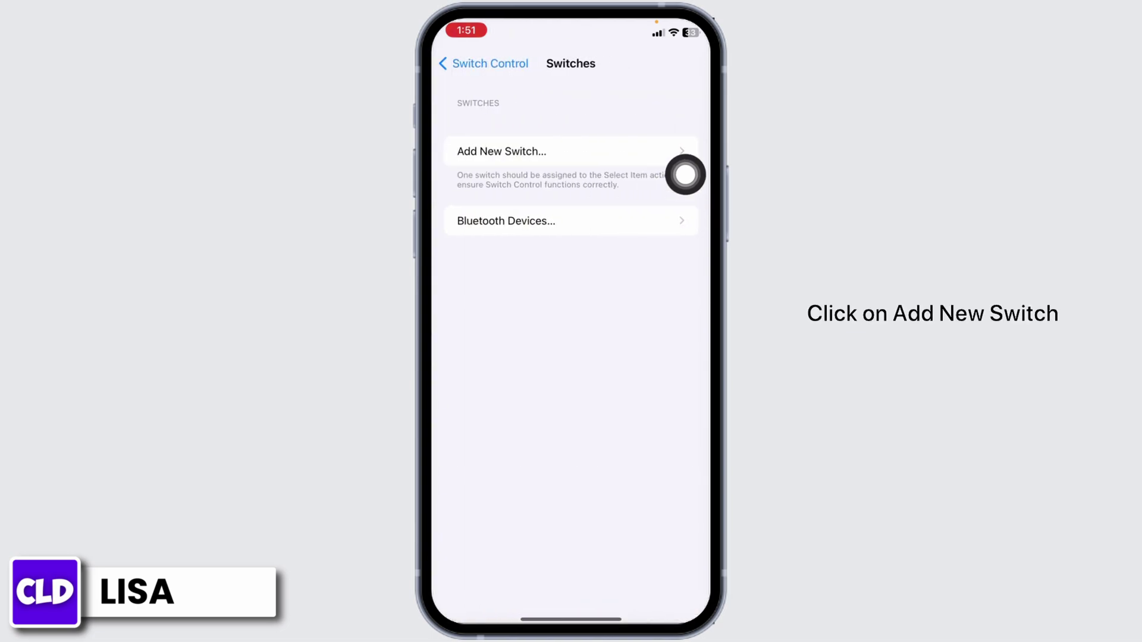
{"action": "left_click", "coordinate": [685, 142]}
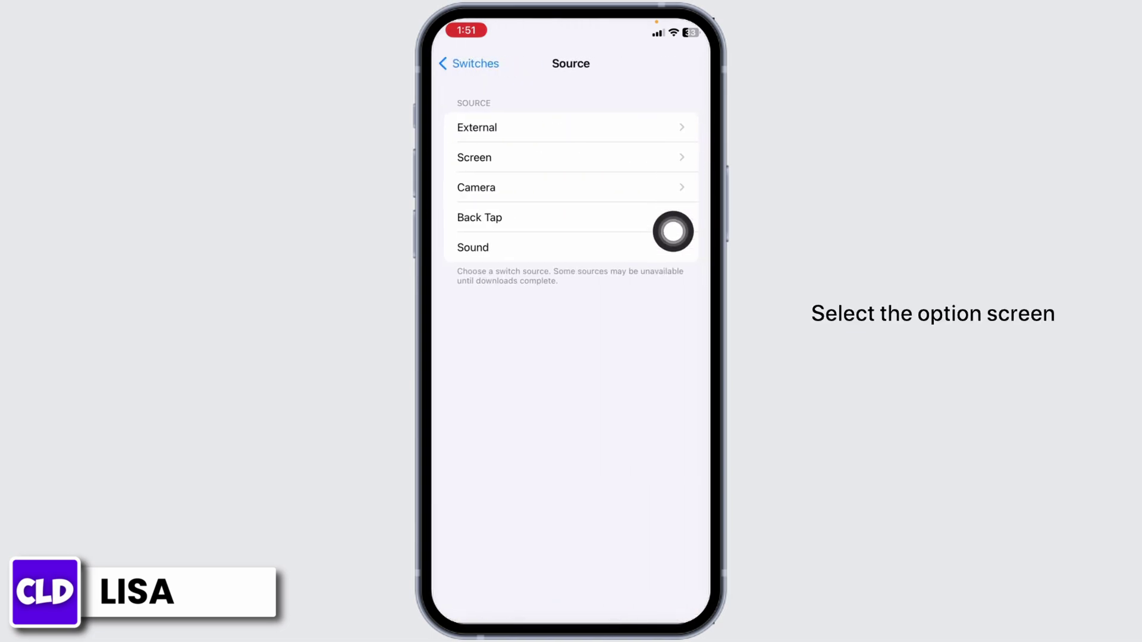
{"action": "left_click", "coordinate": [685, 164]}
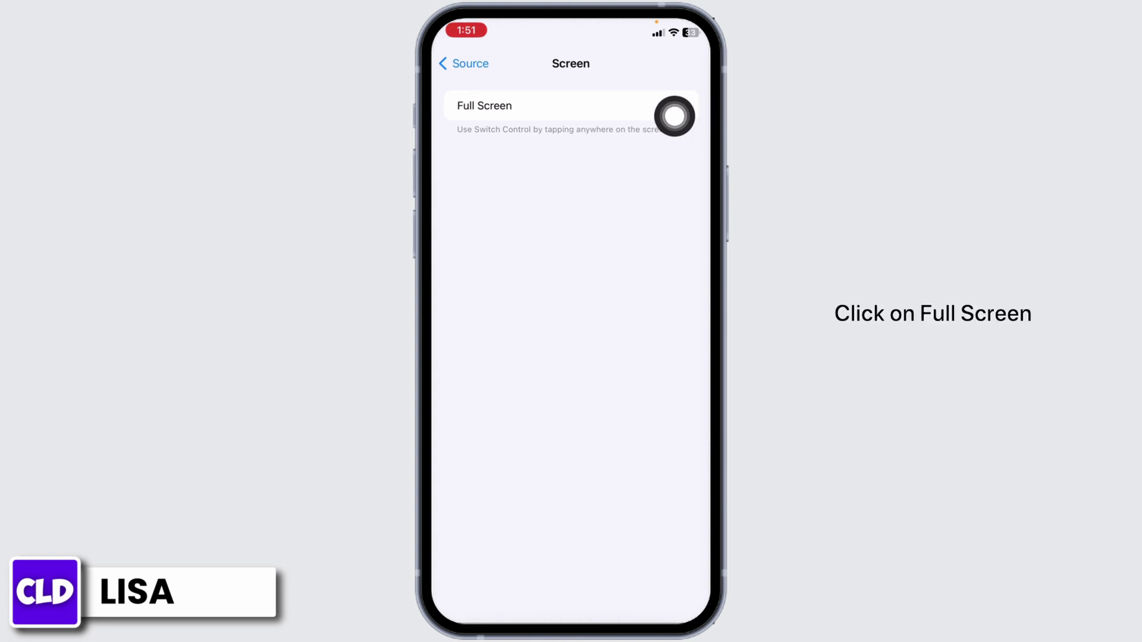
{"action": "left_click", "coordinate": [685, 103]}
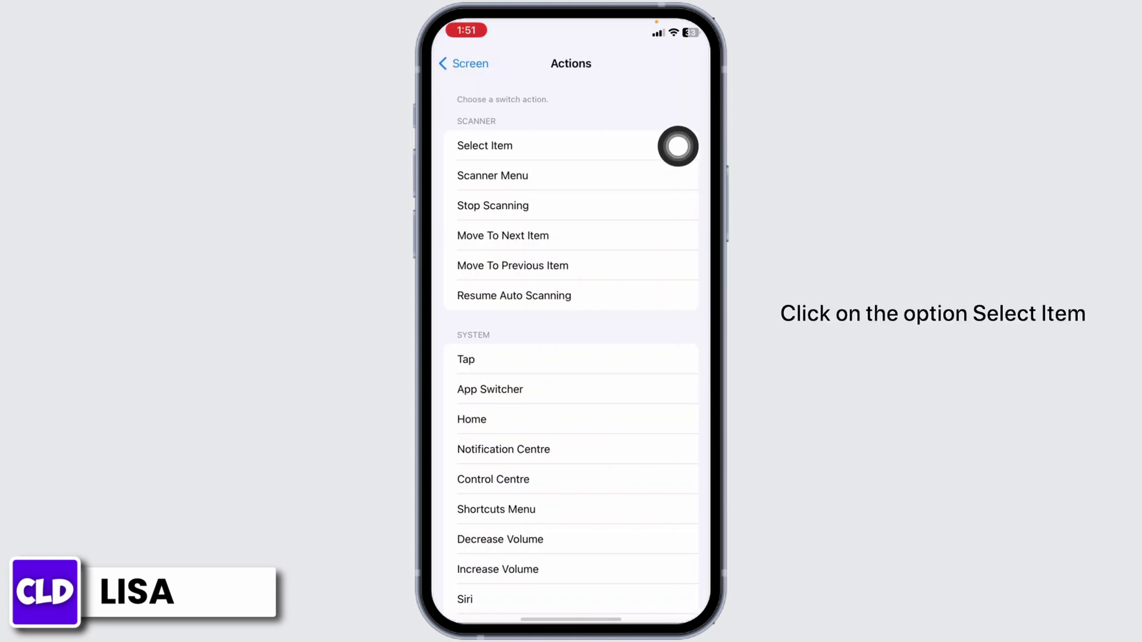
Give the Full Screen switch the Select Item action and start a new recipe
{"action": "left_click", "coordinate": [684, 146]}
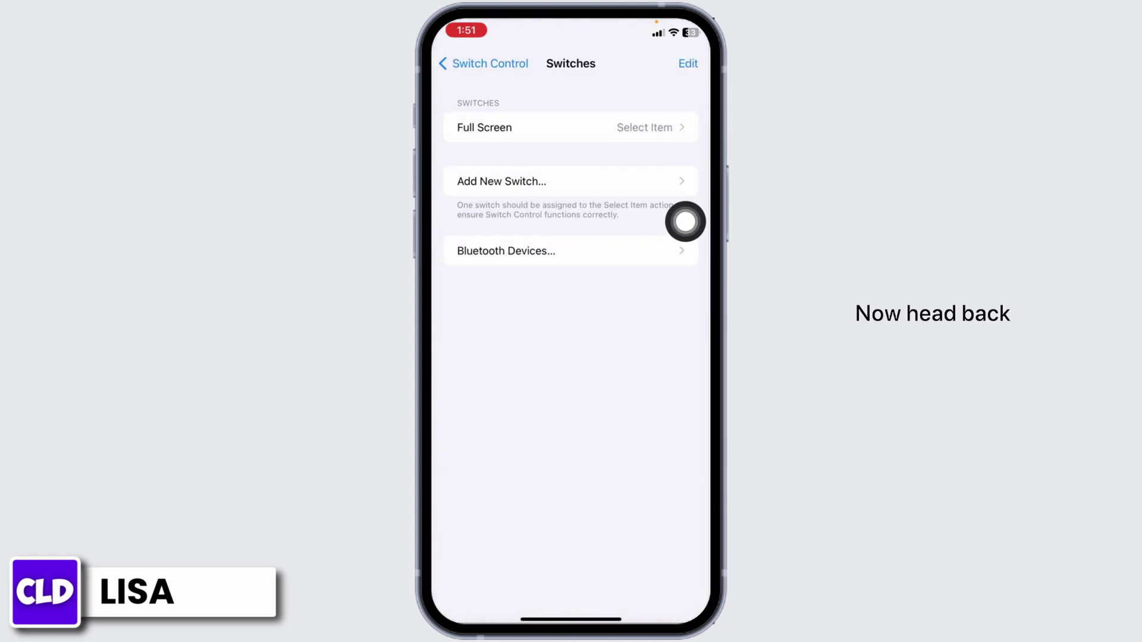
{"action": "left_click", "coordinate": [684, 221]}
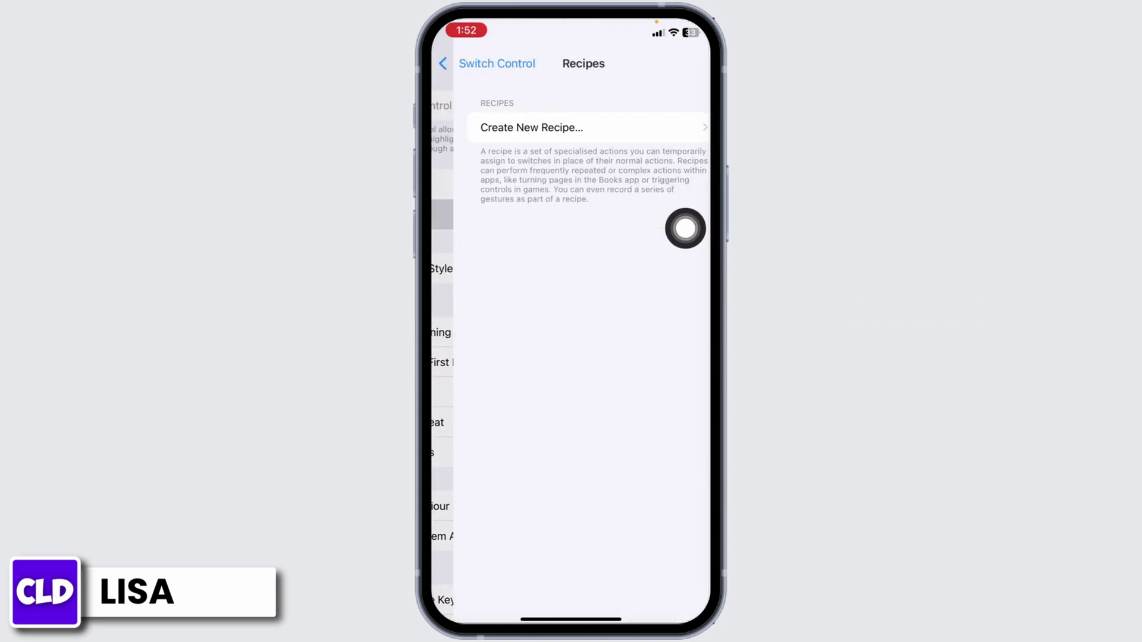
{"action": "left_click", "coordinate": [685, 134]}
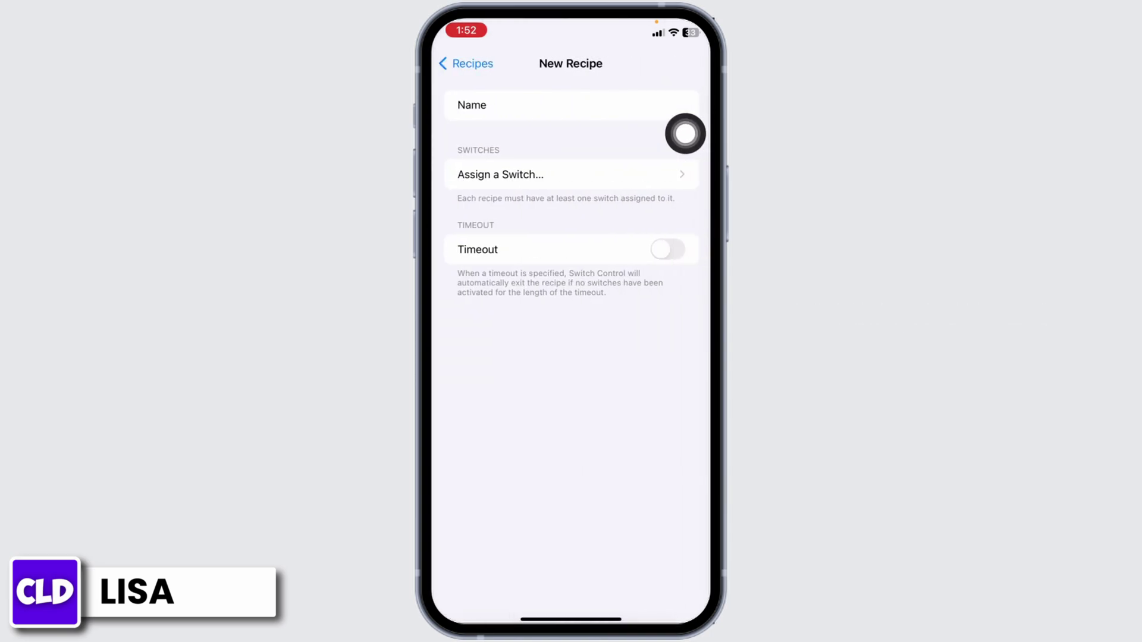
Assign the recipe's Full Screen switch a recorded downward-swipe custom gesture and save it
{"action": "left_click", "coordinate": [685, 208]}
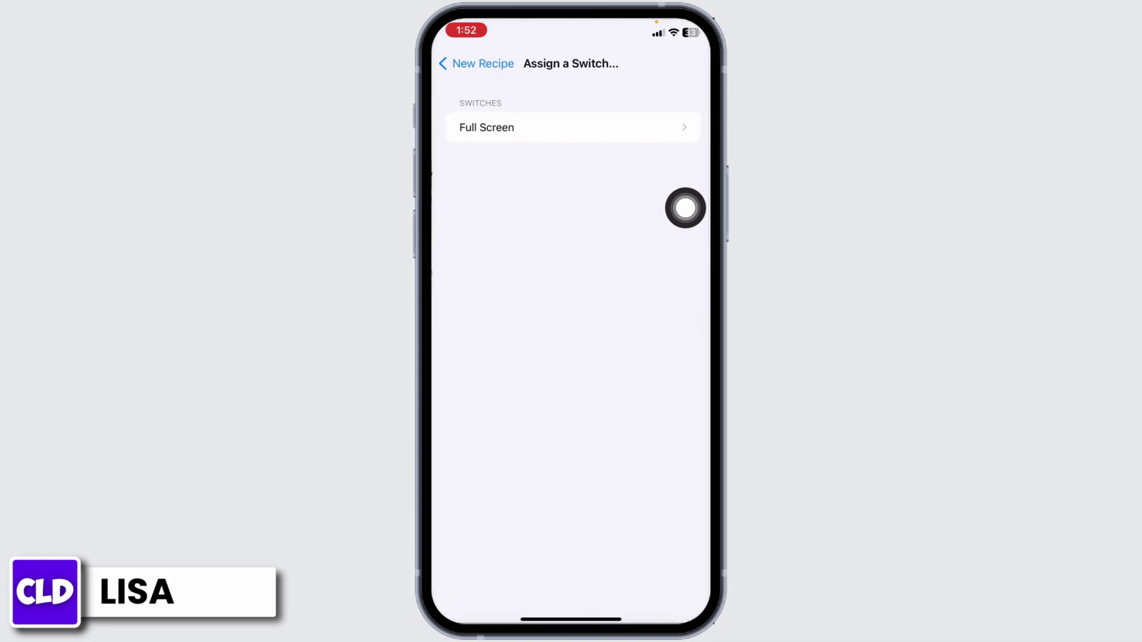
{"action": "left_click", "coordinate": [672, 148]}
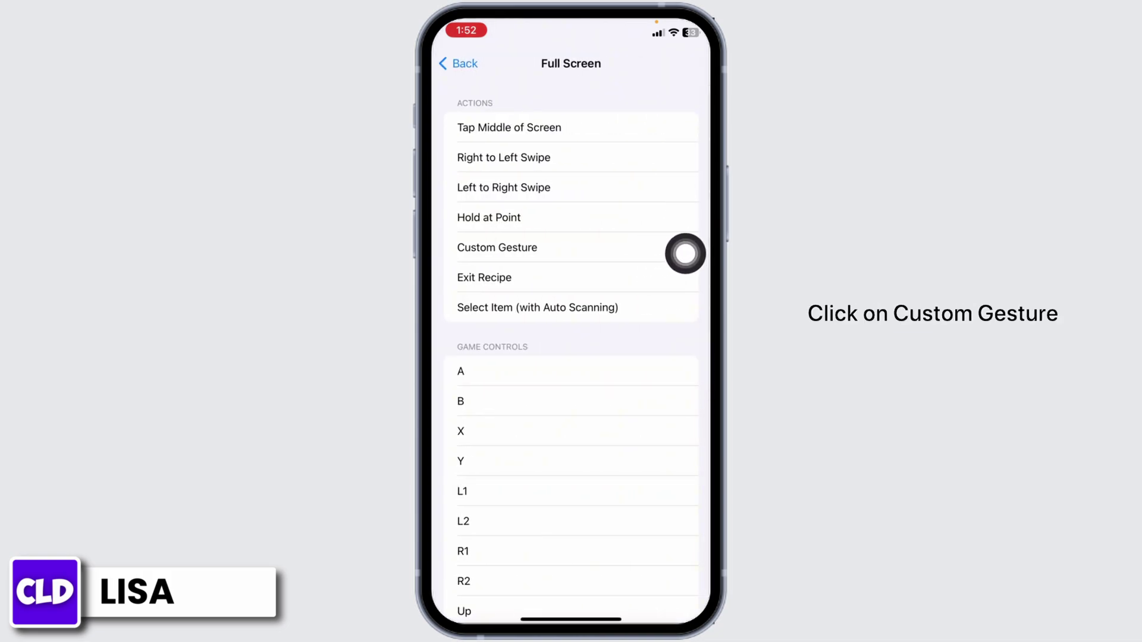
{"action": "left_click", "coordinate": [686, 254]}
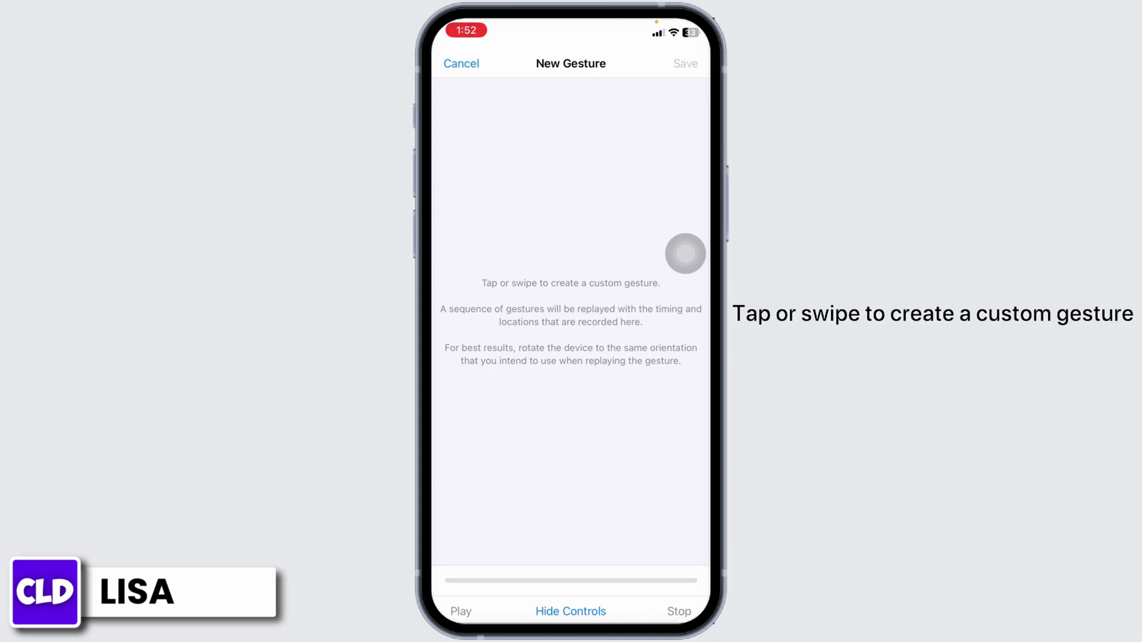
{"action": "left_click_drag", "start_coordinate": [638, 214], "coordinate": [596, 405]}
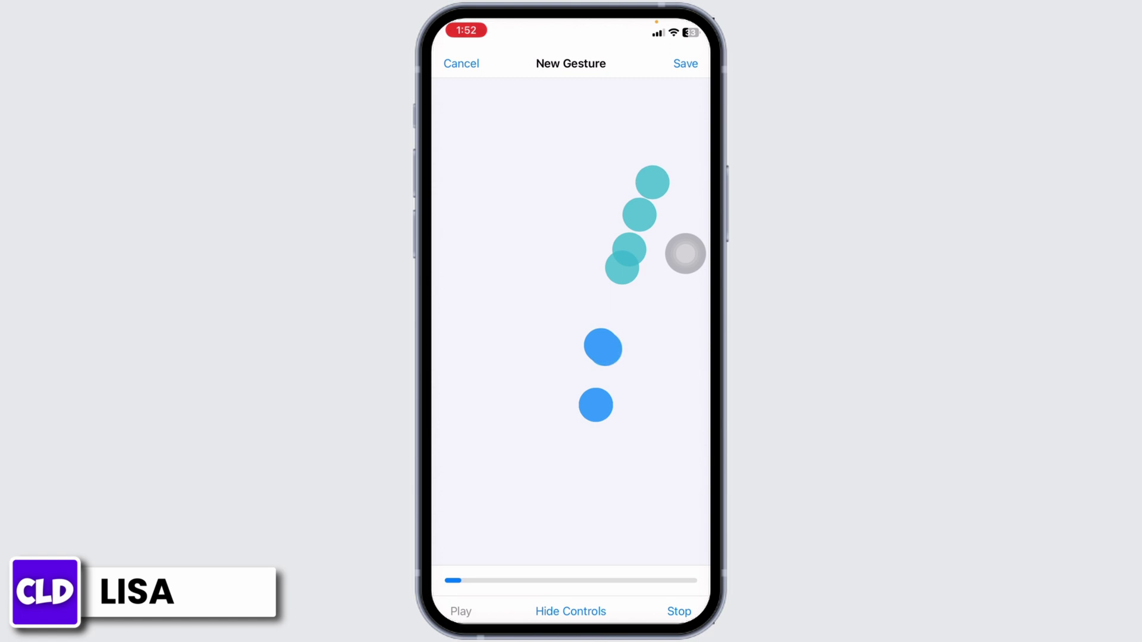
{"action": "left_click", "coordinate": [685, 66]}
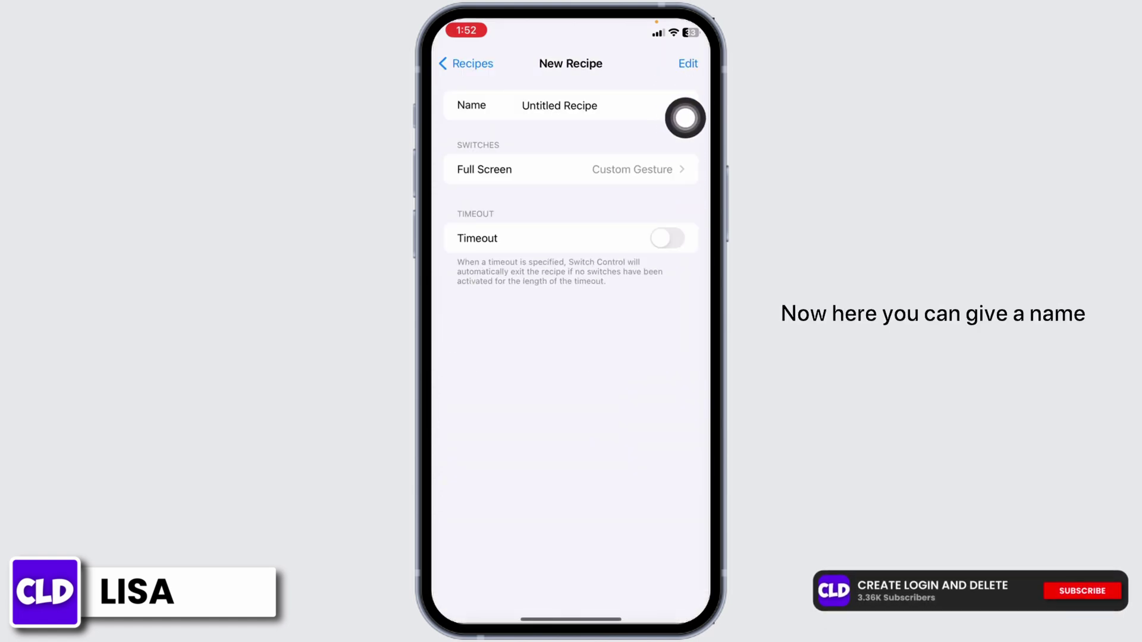
Name the recipe 'autooooo' and set it as the Switch Control launch recipe
{"action": "left_click", "coordinate": [685, 118]}
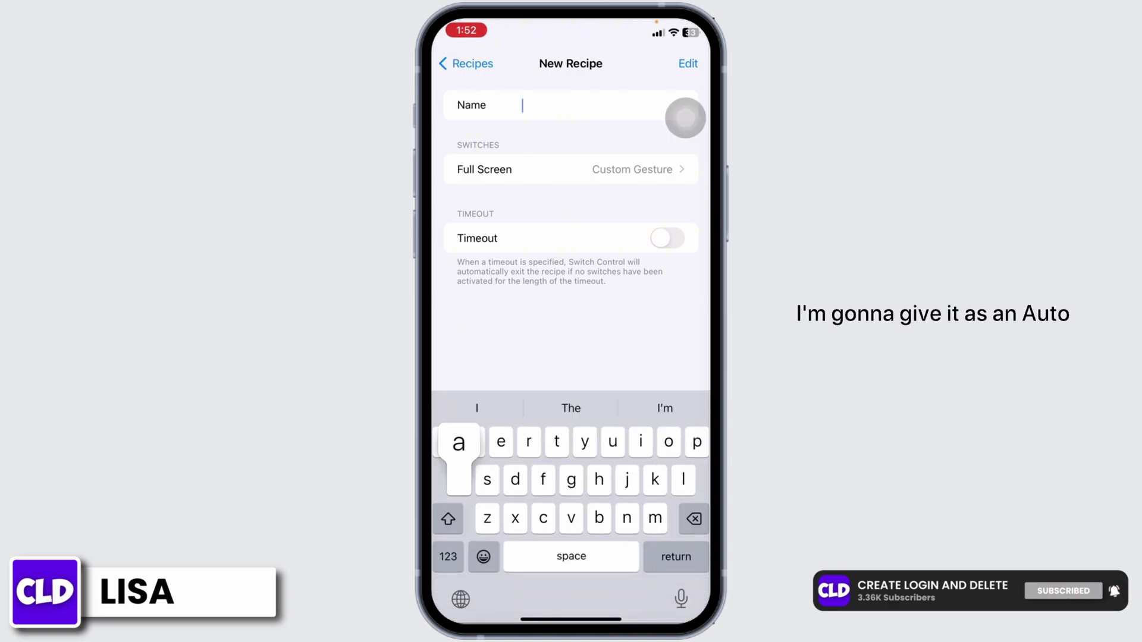
{"action": "type", "text": "autooooo"}
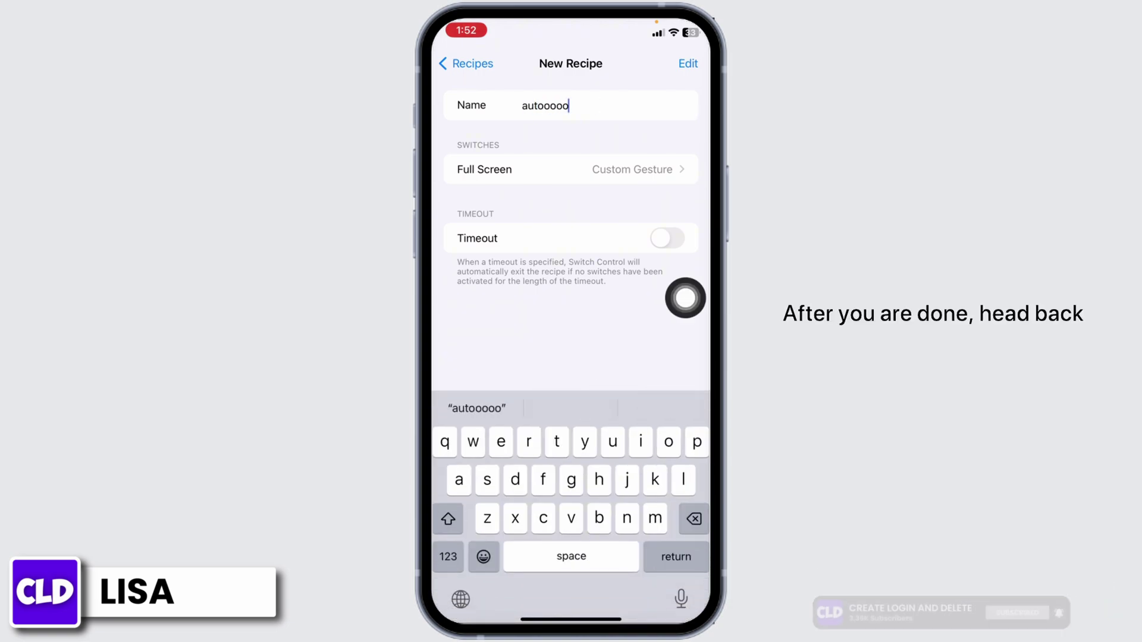
{"action": "left_click", "coordinate": [465, 63]}
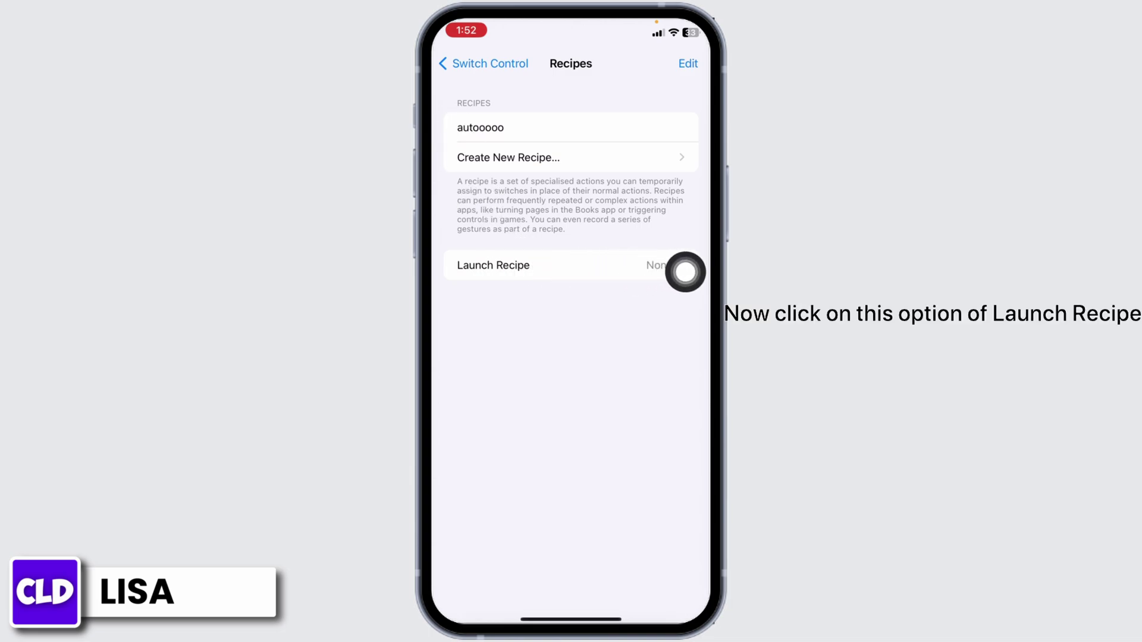
{"action": "left_click", "coordinate": [683, 271]}
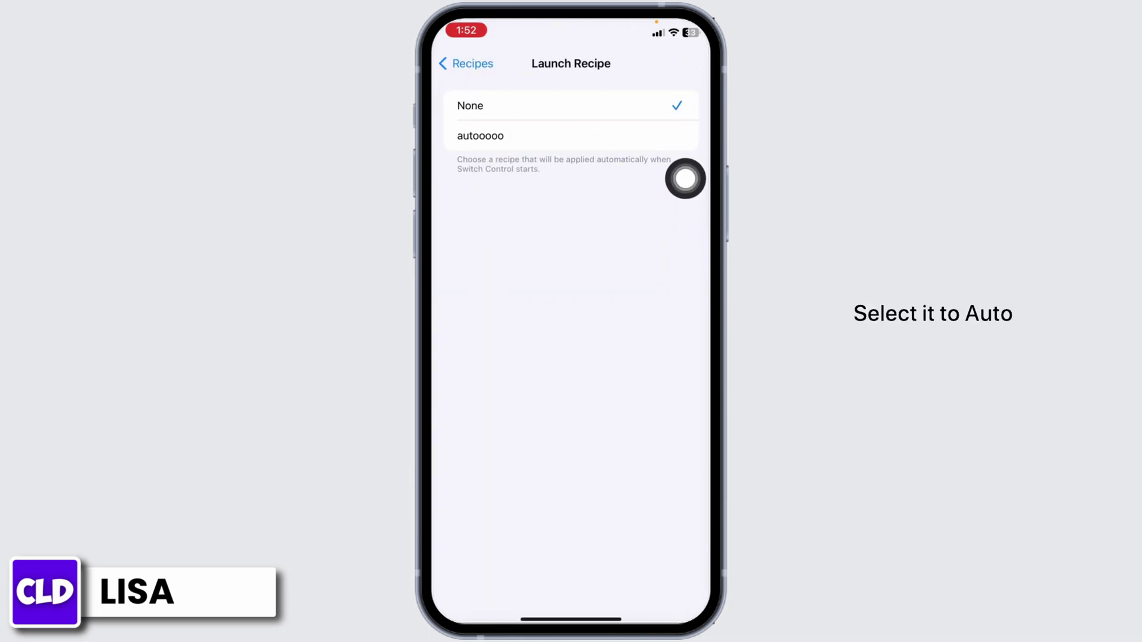
{"action": "left_click", "coordinate": [683, 179]}
{"action": "key", "text": "Escape"}
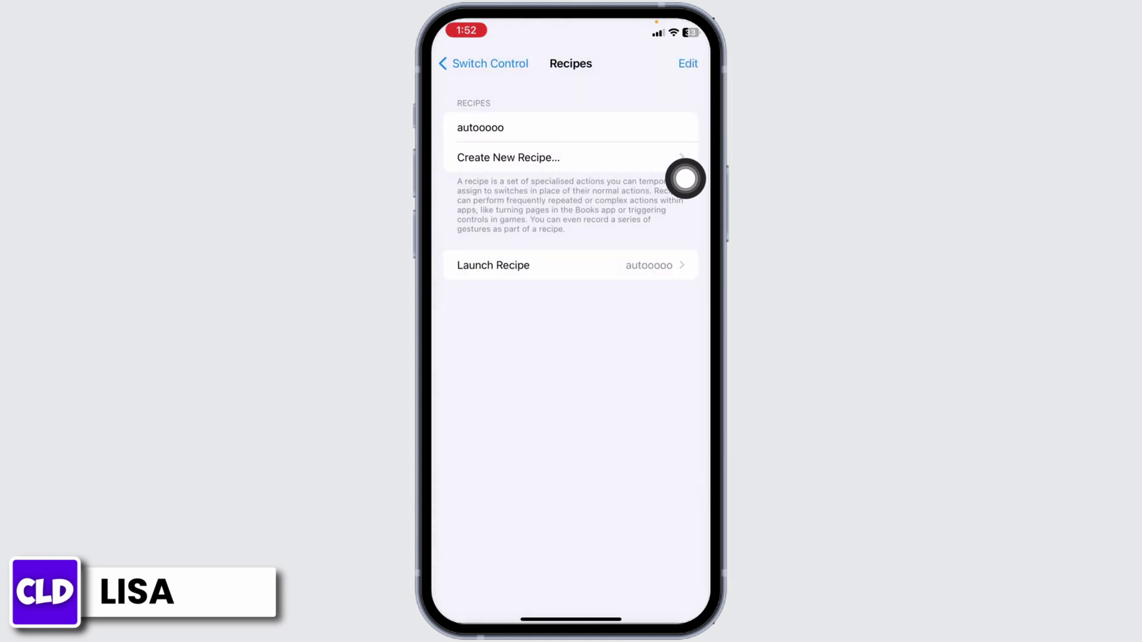
Return to Accessibility and tick Switch Control in the triple-click Accessibility Shortcut
{"action": "key", "text": "Escape"}
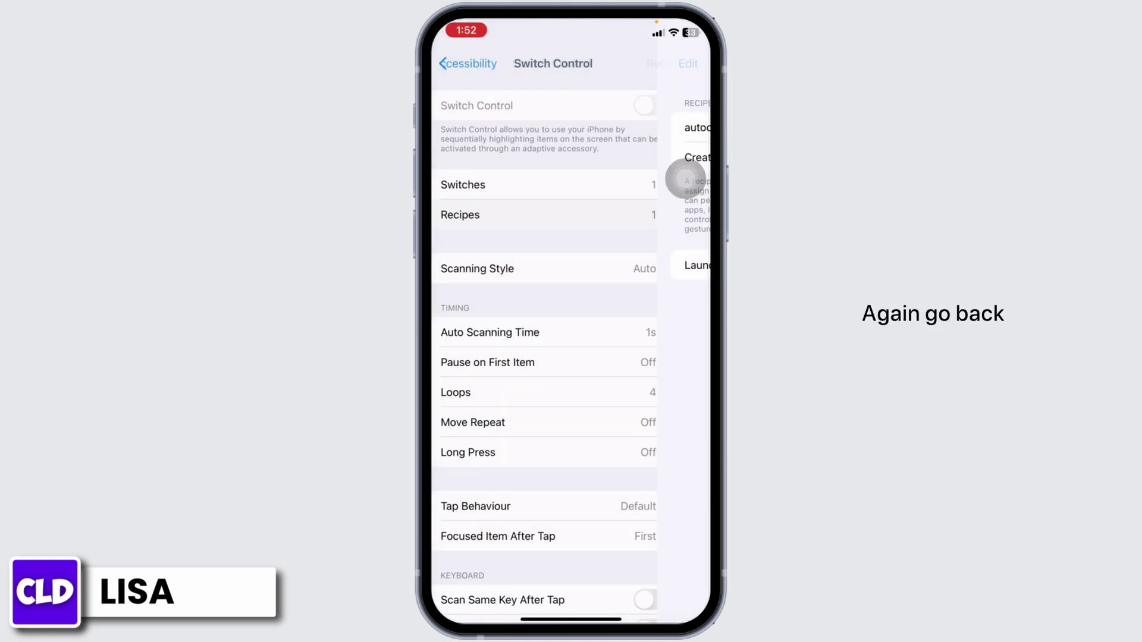
{"action": "key", "text": "Escape"}
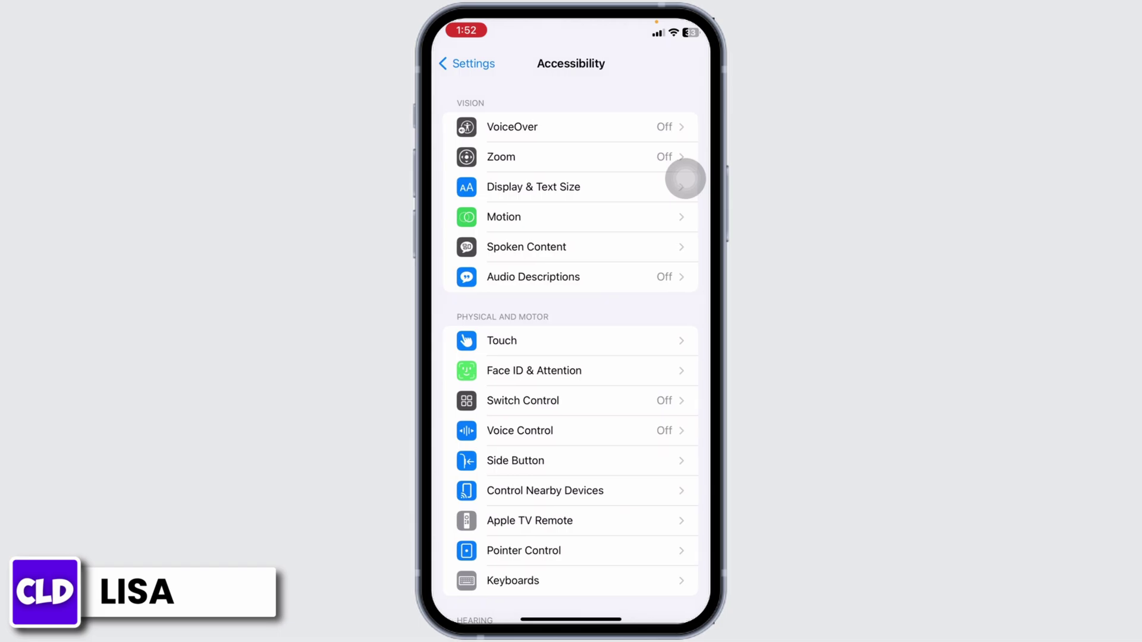
{"action": "scroll", "coordinate": [685, 179], "scroll_direction": "down", "scroll_amount": 2}
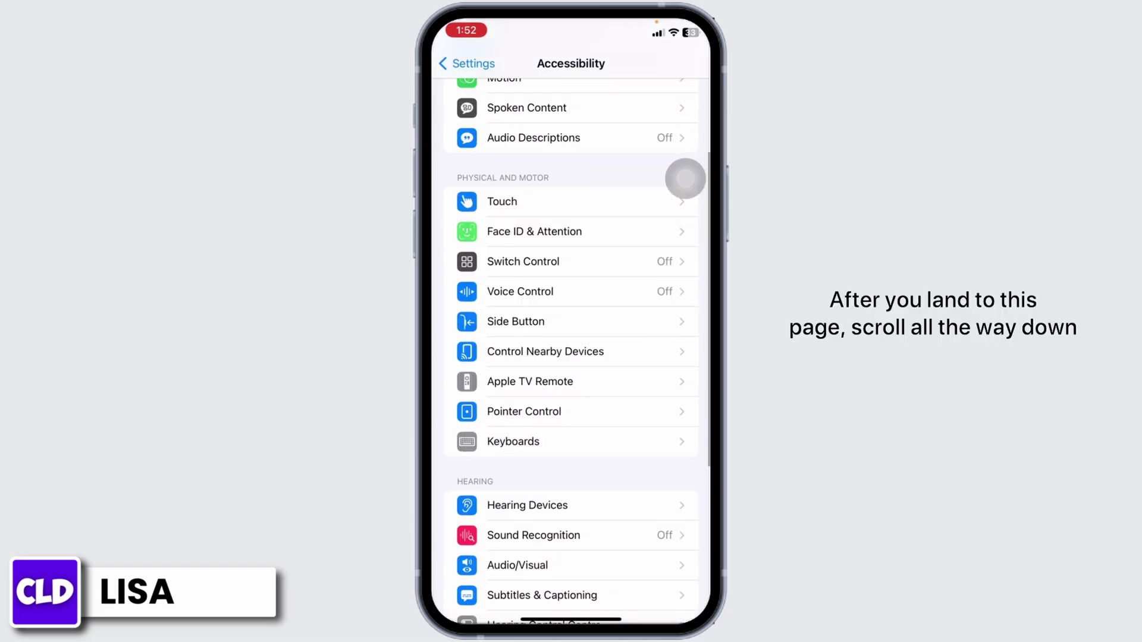
{"action": "scroll", "coordinate": [685, 179], "scroll_direction": "down", "scroll_amount": 3}
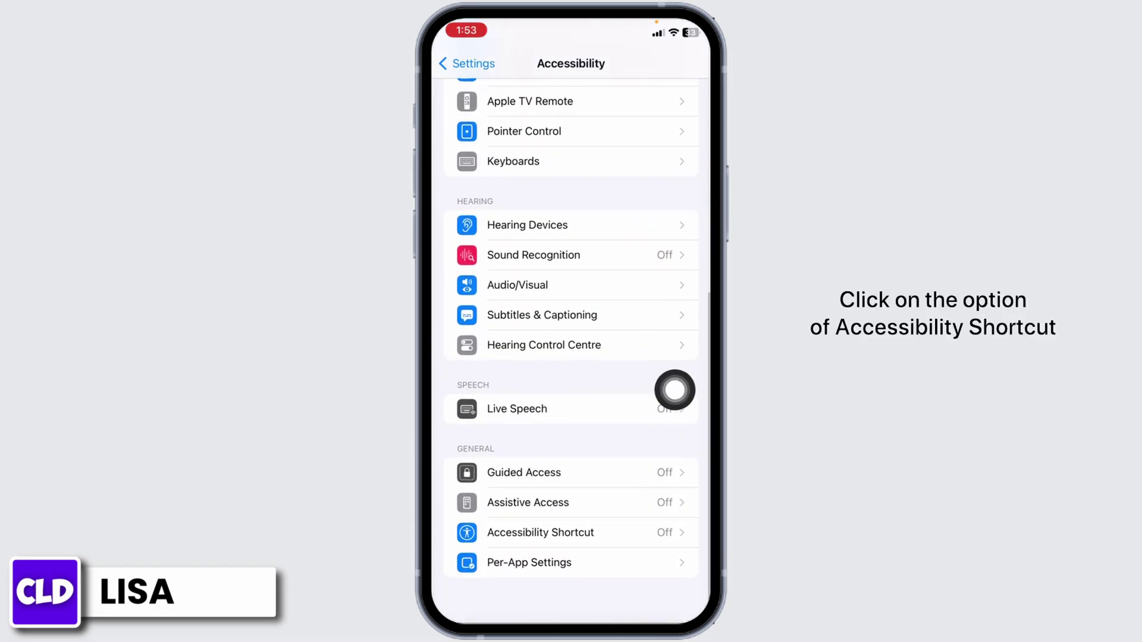
{"action": "left_click", "coordinate": [684, 527]}
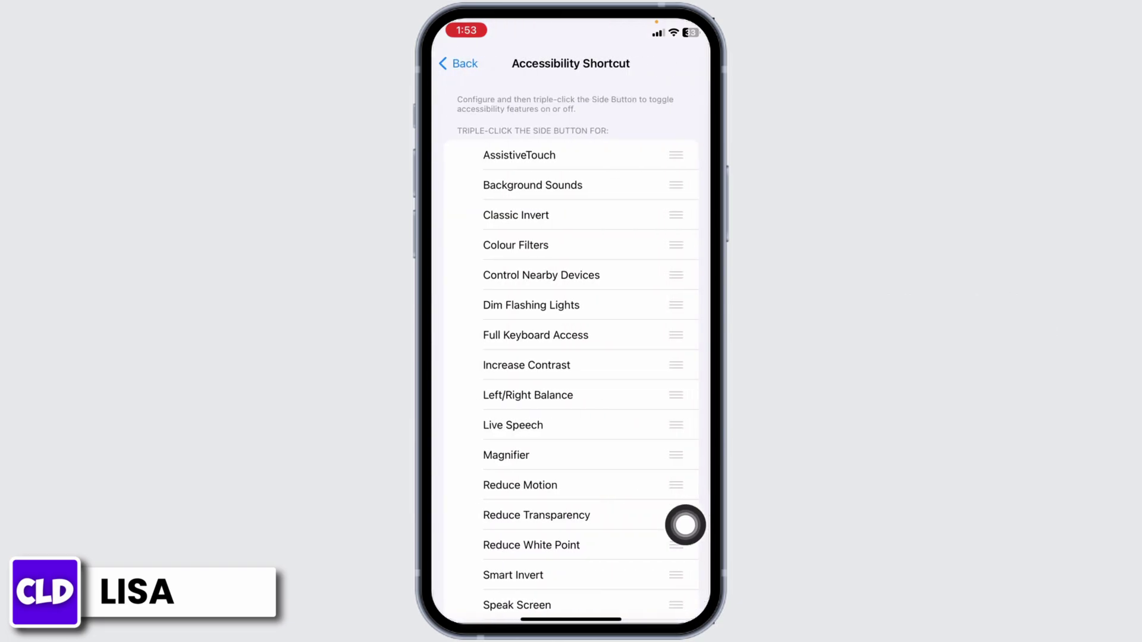
{"action": "scroll", "coordinate": [685, 526], "scroll_direction": "down", "scroll_amount": 3}
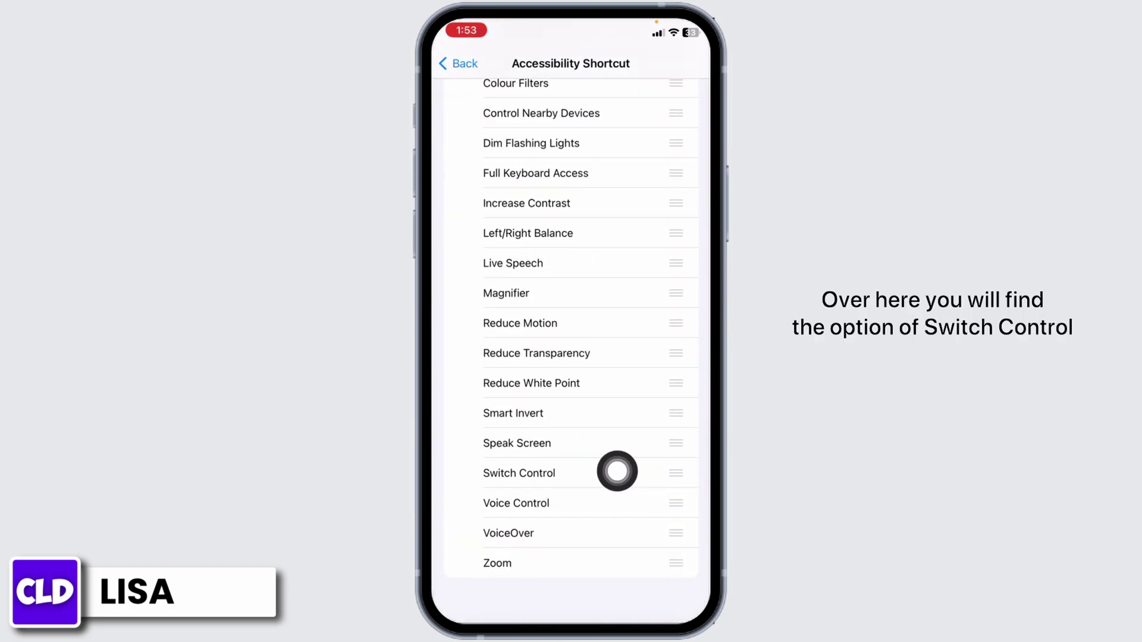
{"action": "left_click", "coordinate": [536, 474]}
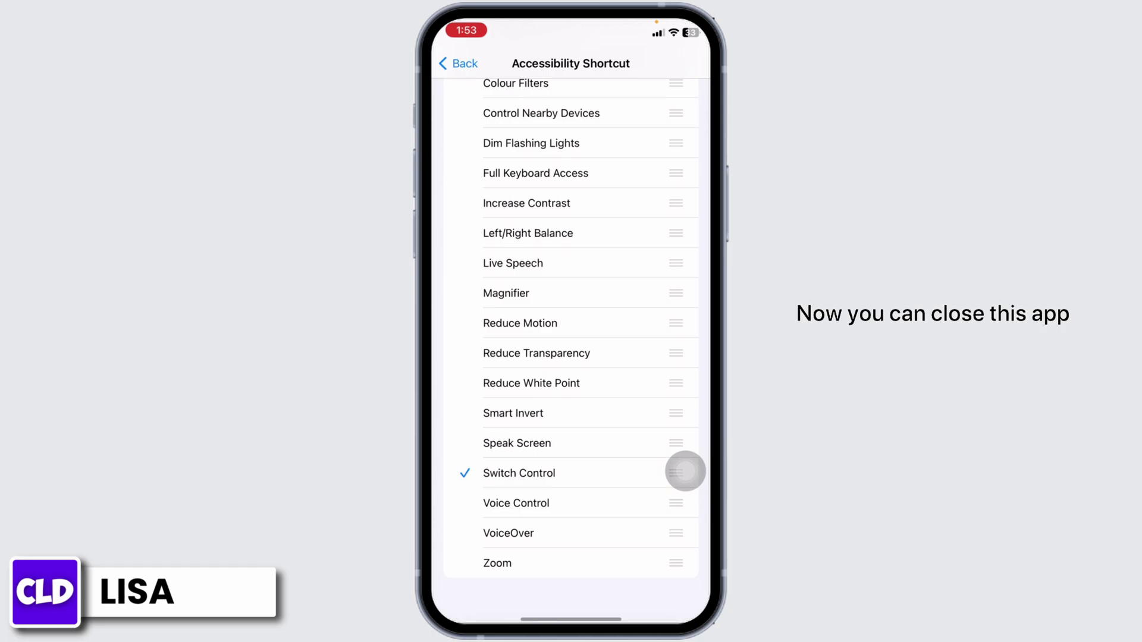
Close Settings to the Home Screen and launch the Notes app
{"action": "left_click_drag", "start_coordinate": [571, 618], "coordinate": [571, 357]}
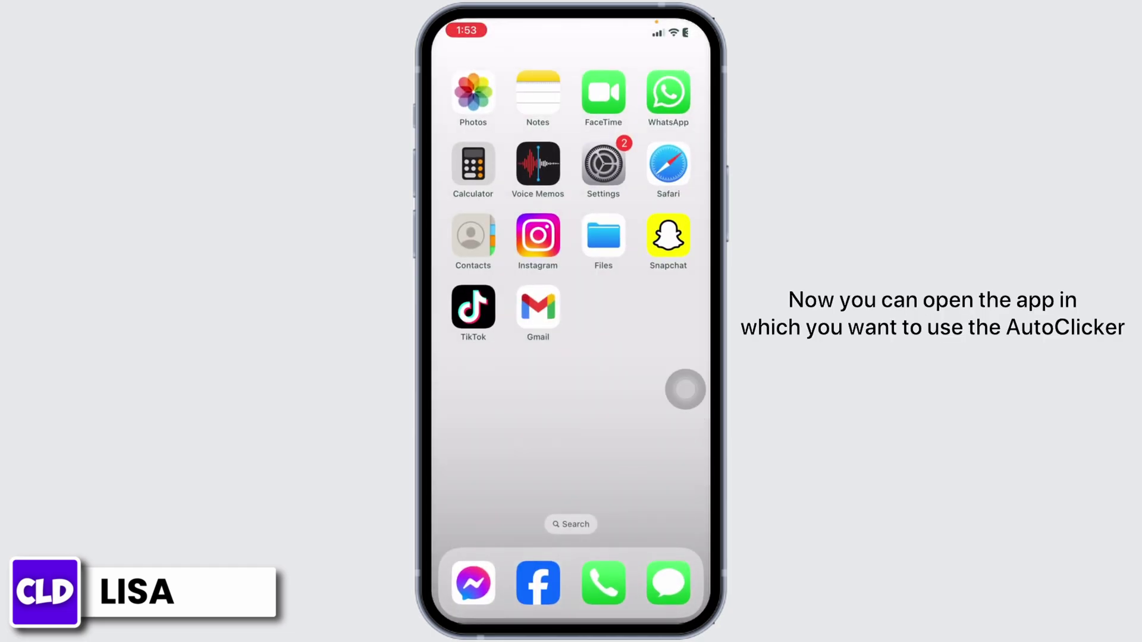
{"action": "scroll", "coordinate": [686, 389], "scroll_direction": "left", "scroll_amount": 3}
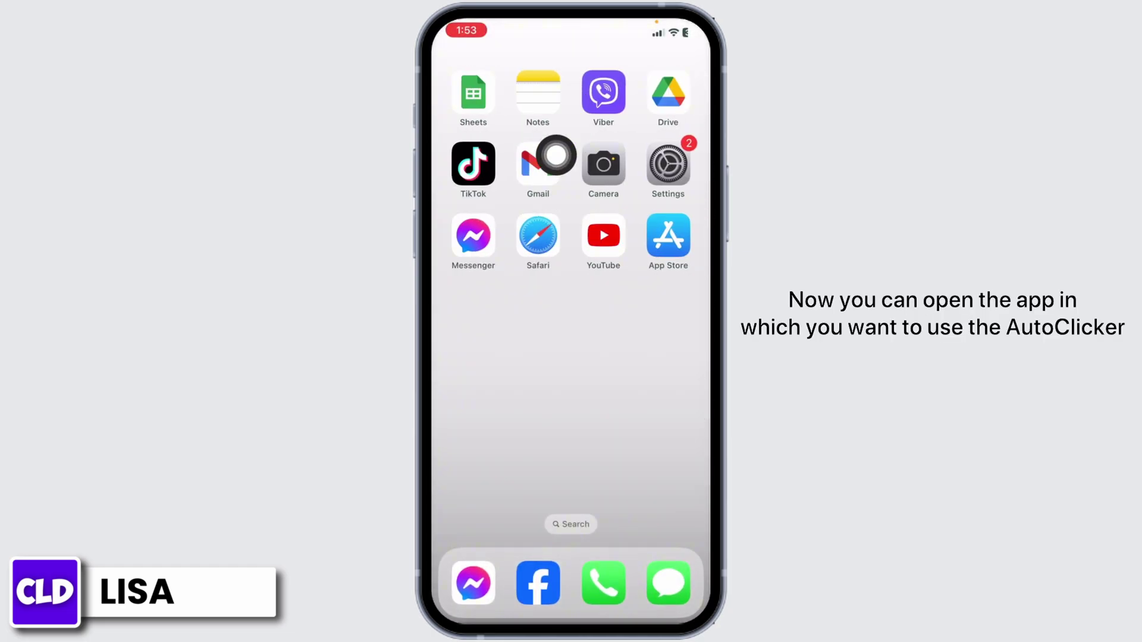
{"action": "left_click", "coordinate": [538, 94]}
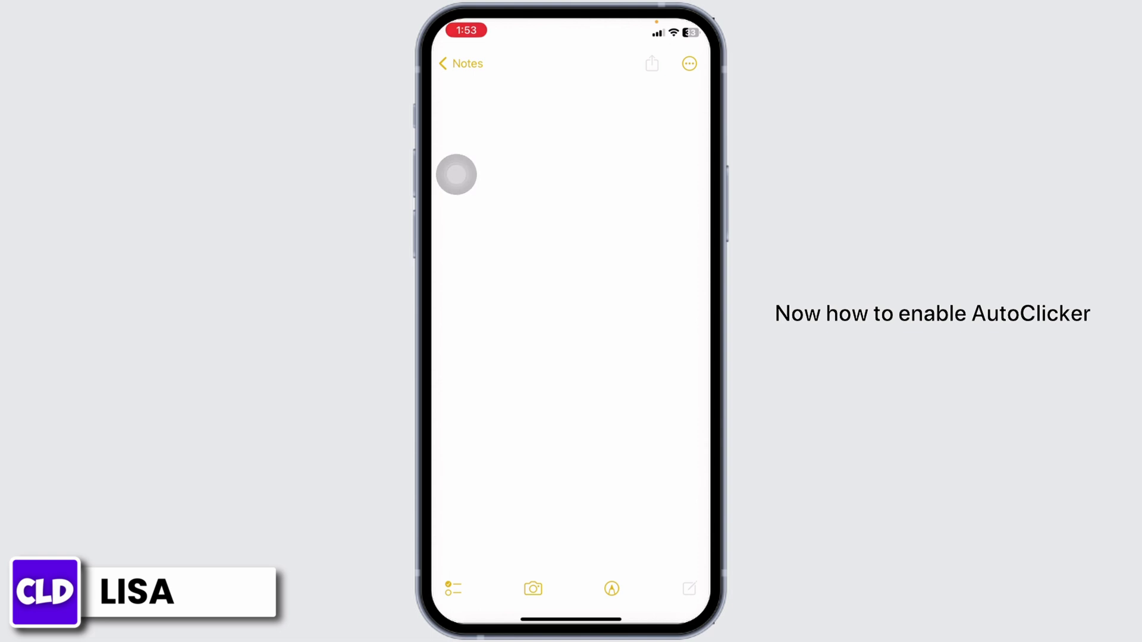